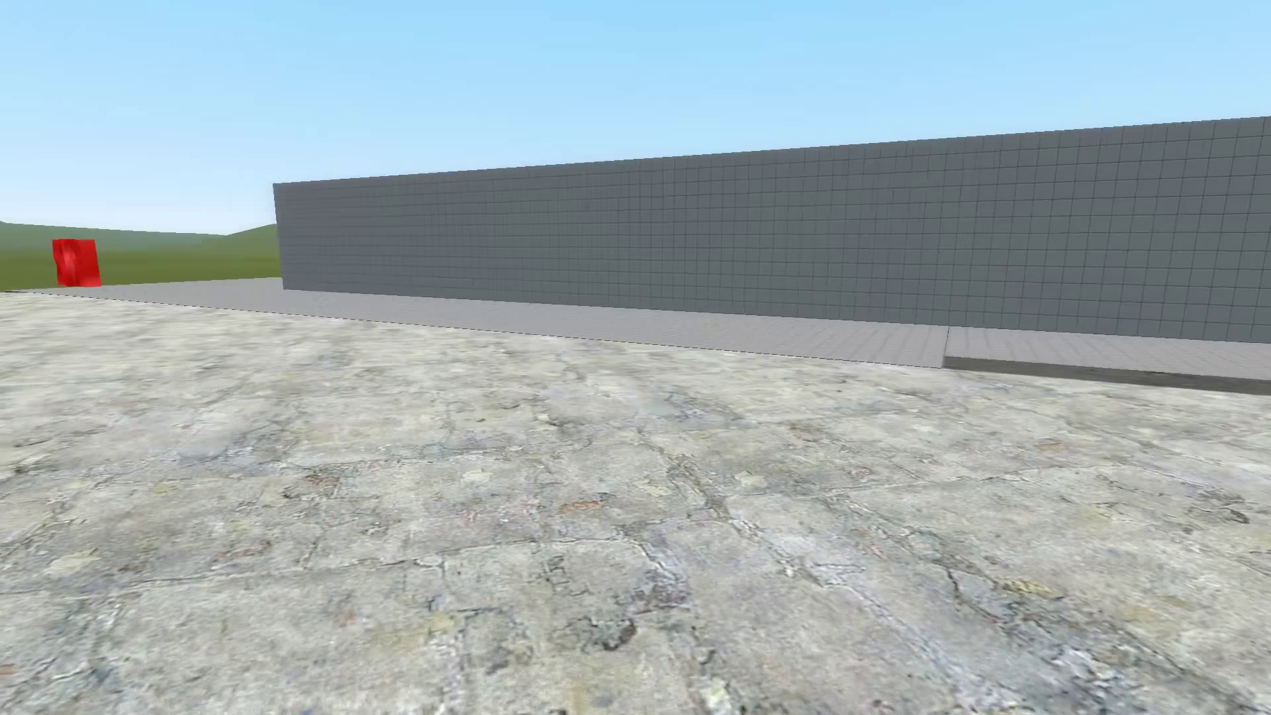
Step: Equip the Tool Gun from weapon slot 6
key(1)
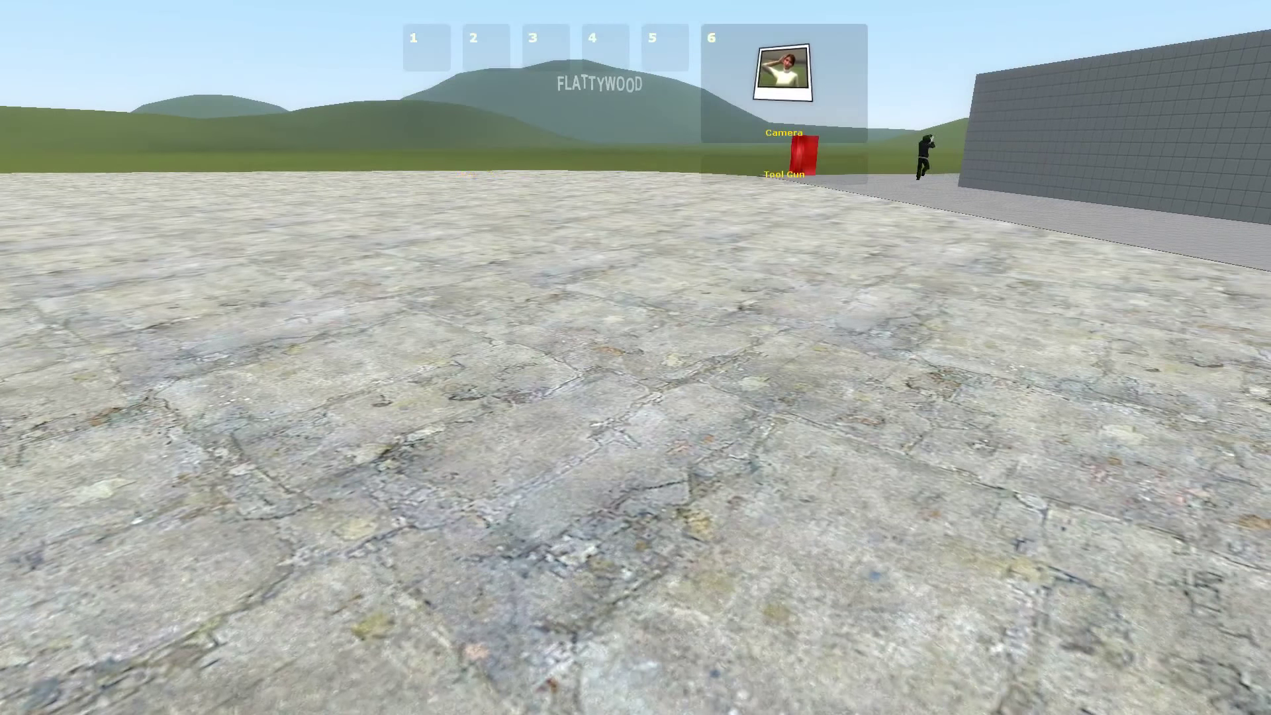
key(6)
click(636, 358)
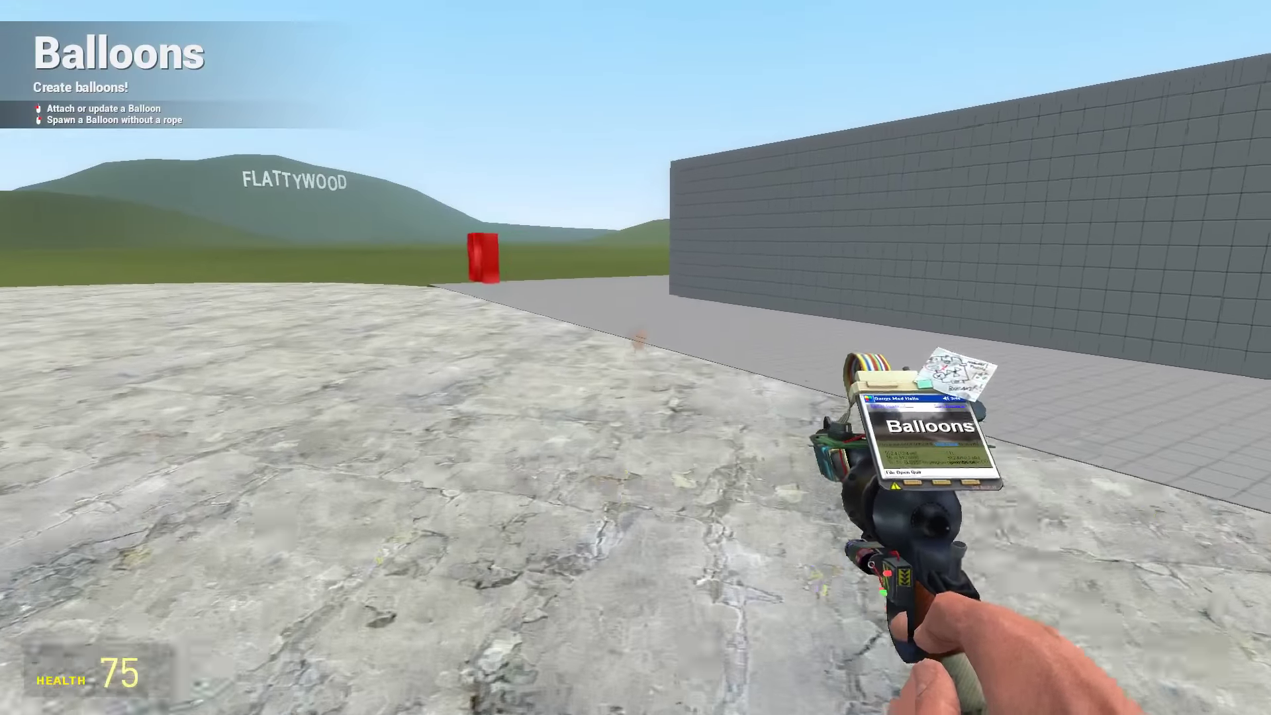
Step: Noclip high over the half-built house, then drop to roof level and cross toward the walls
key(w)
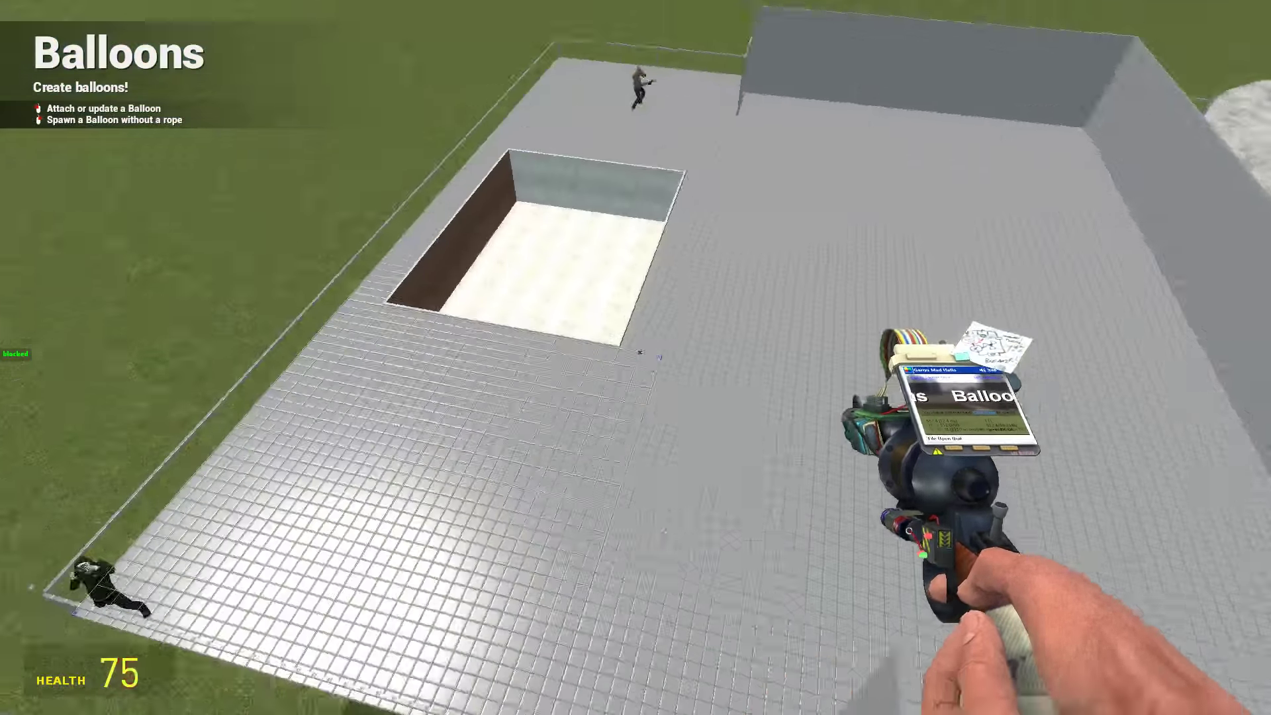
key(w)
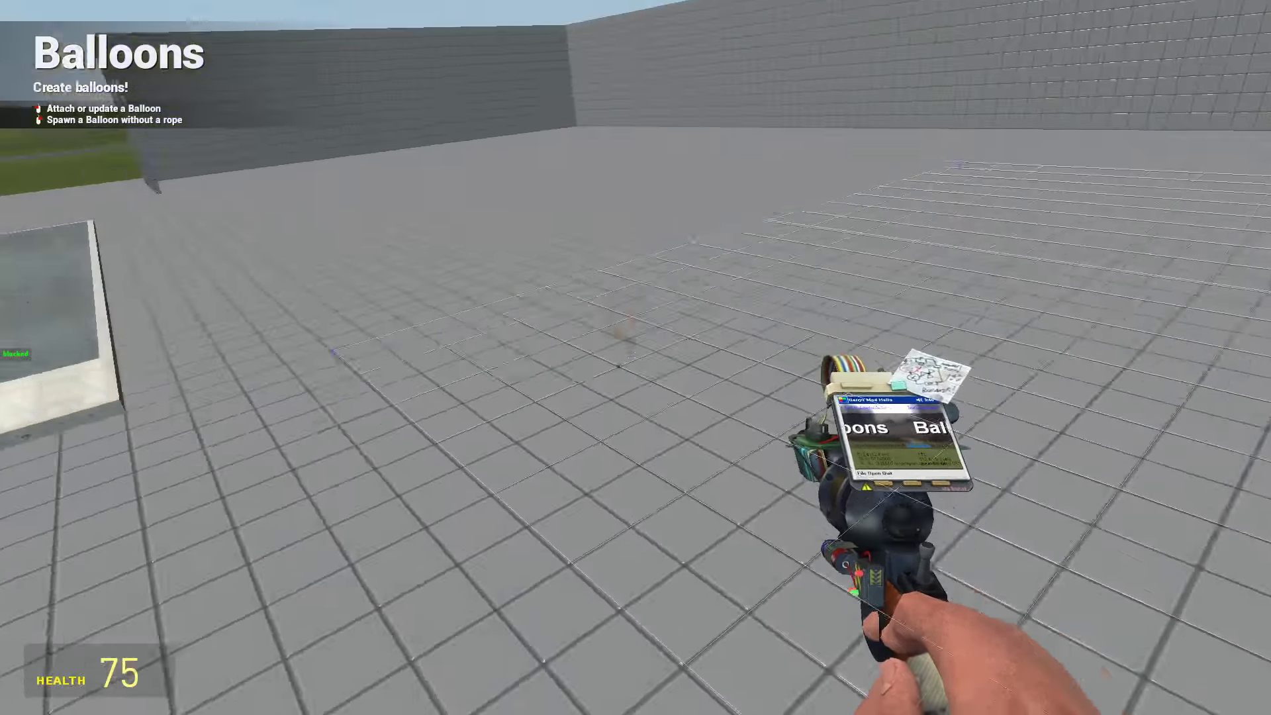
key(w)
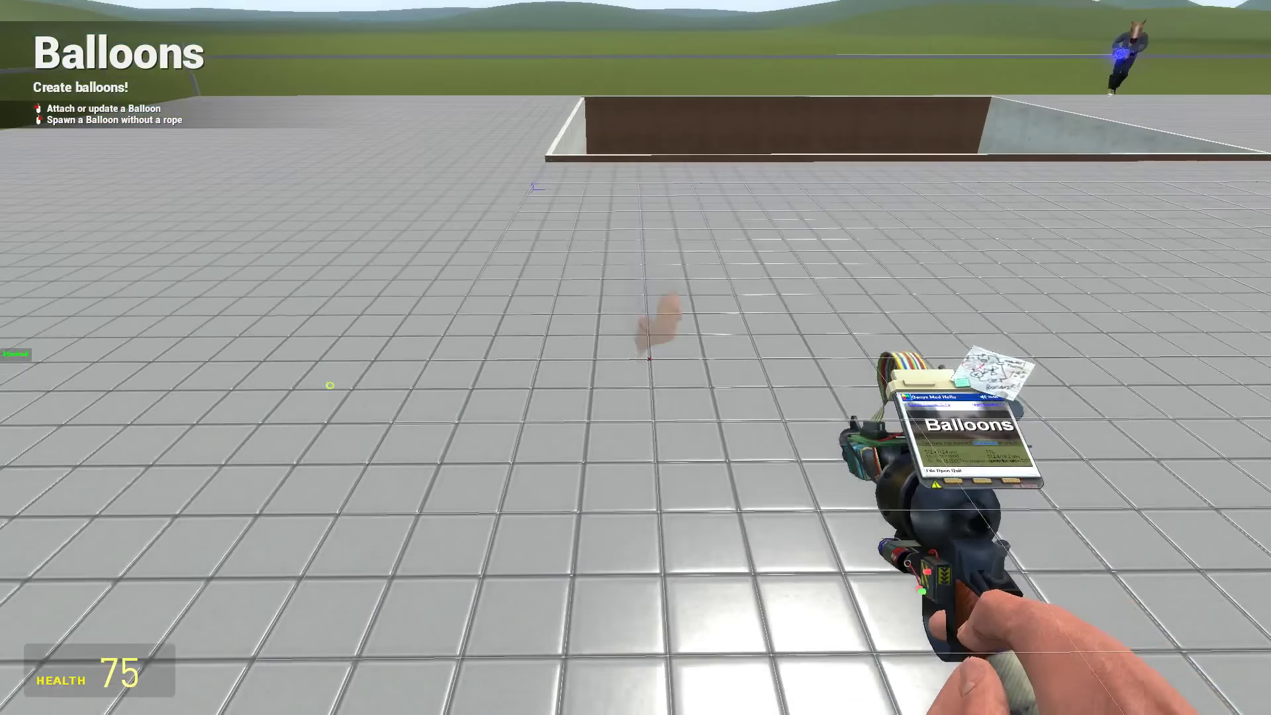
scroll(636, 358, down, 2)
scroll(635, 358, up, 2)
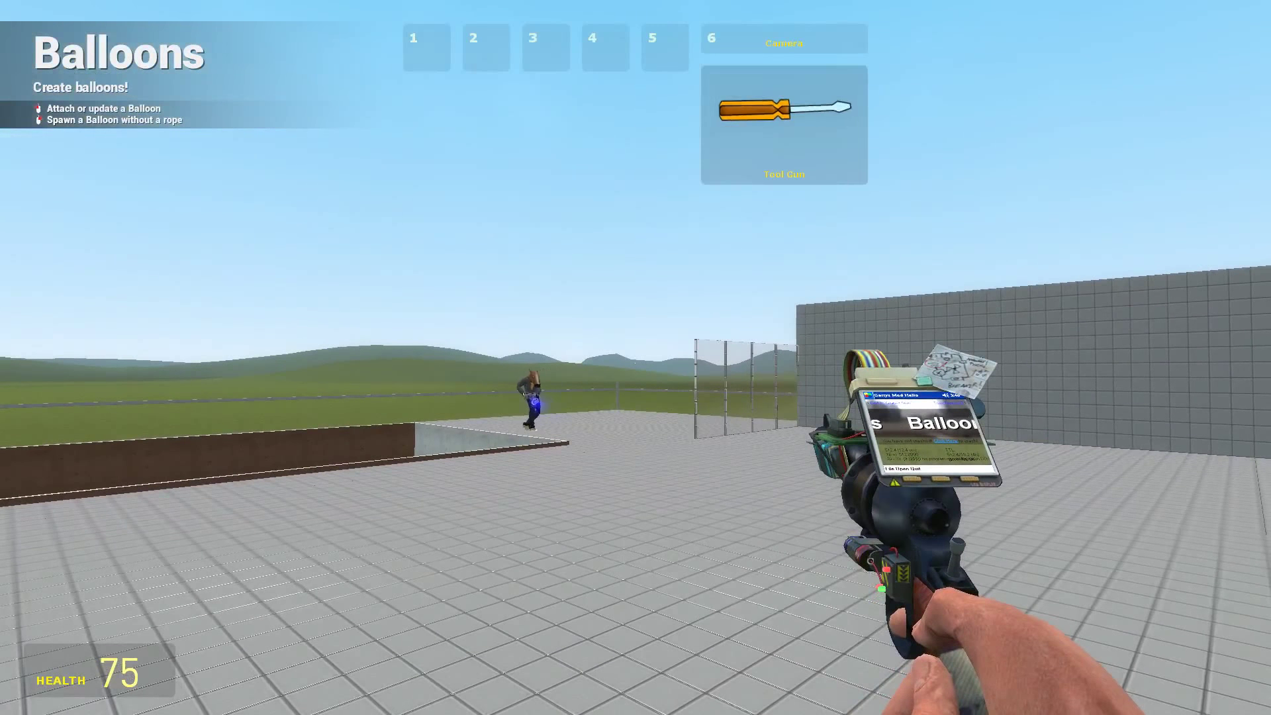
Step: Equip the camera from the weapon wheel
click(636, 358)
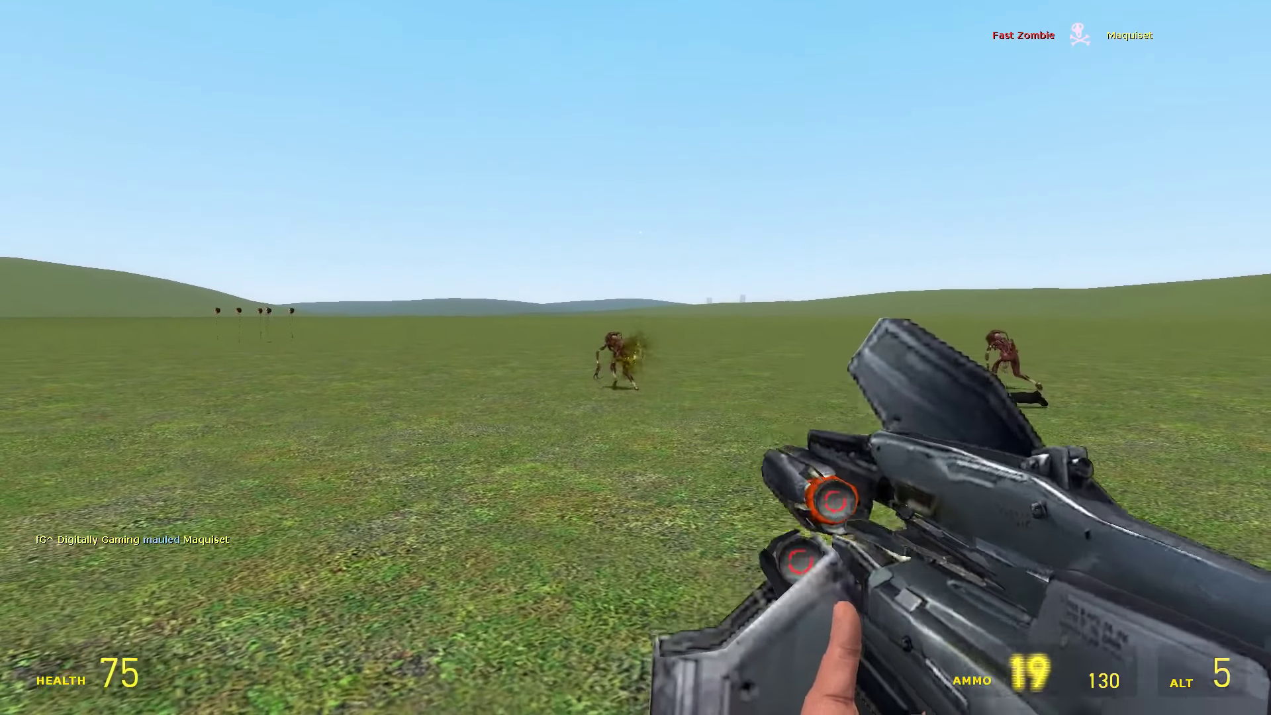
Step: Empty the AR2 into the charging fast zombies
click(636, 357)
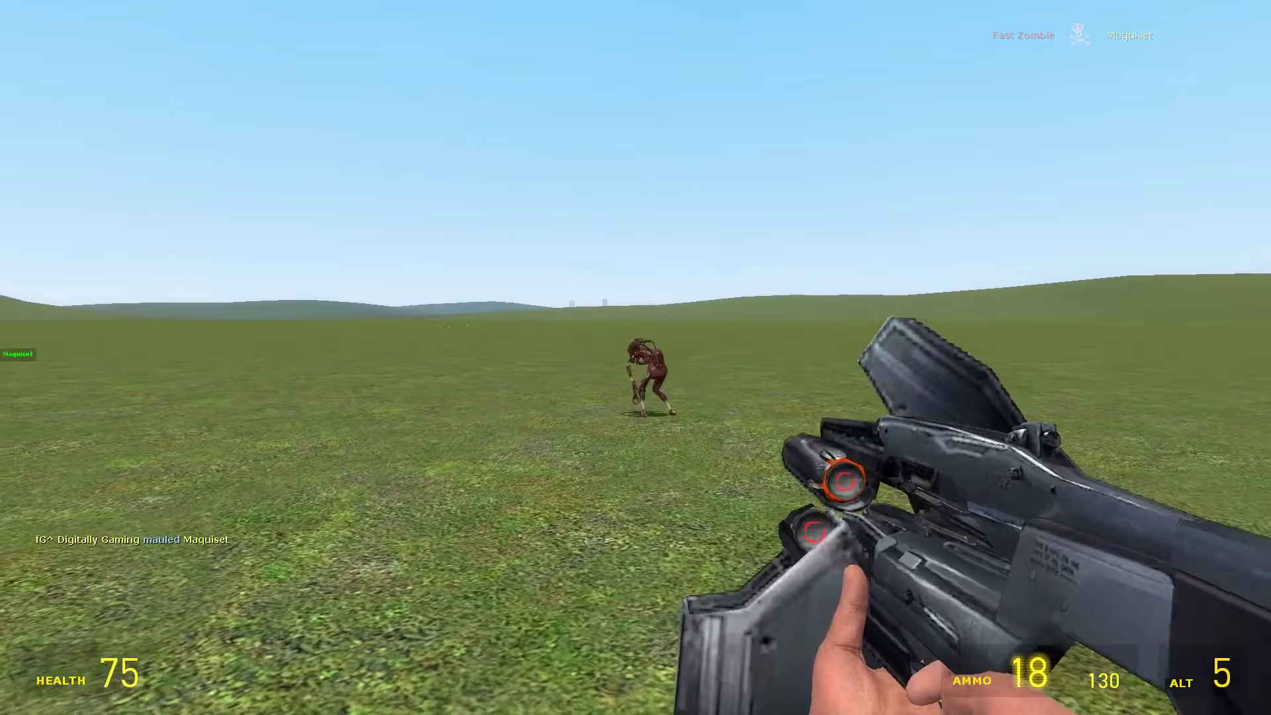
click(637, 358)
click(635, 359)
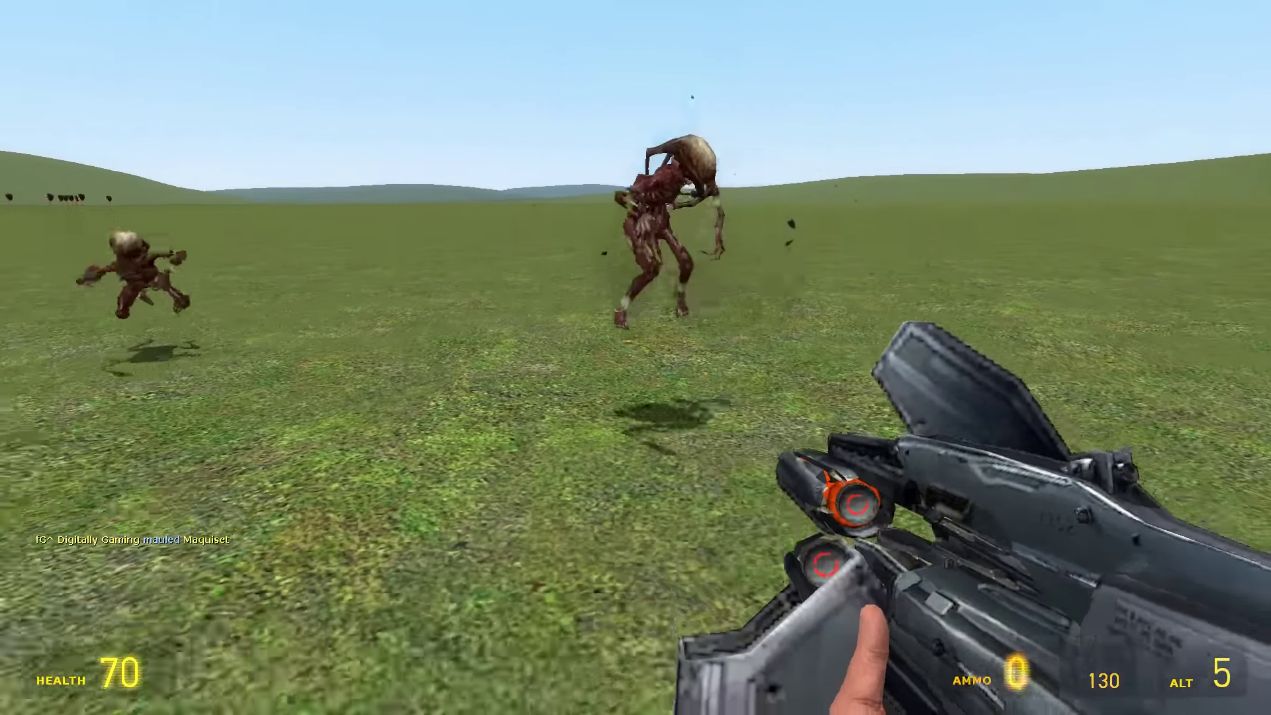
click(637, 357)
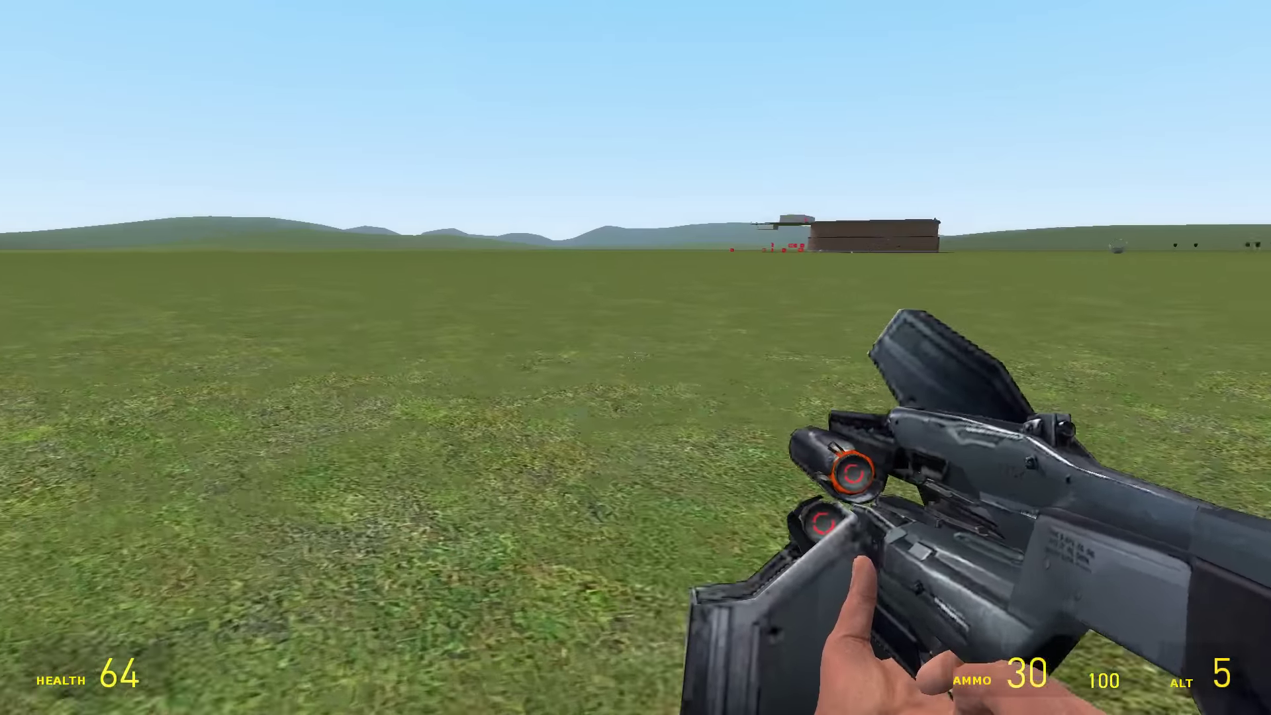
Step: Undo all the placed balloons with Z
key(z)
key(z)
key(z)
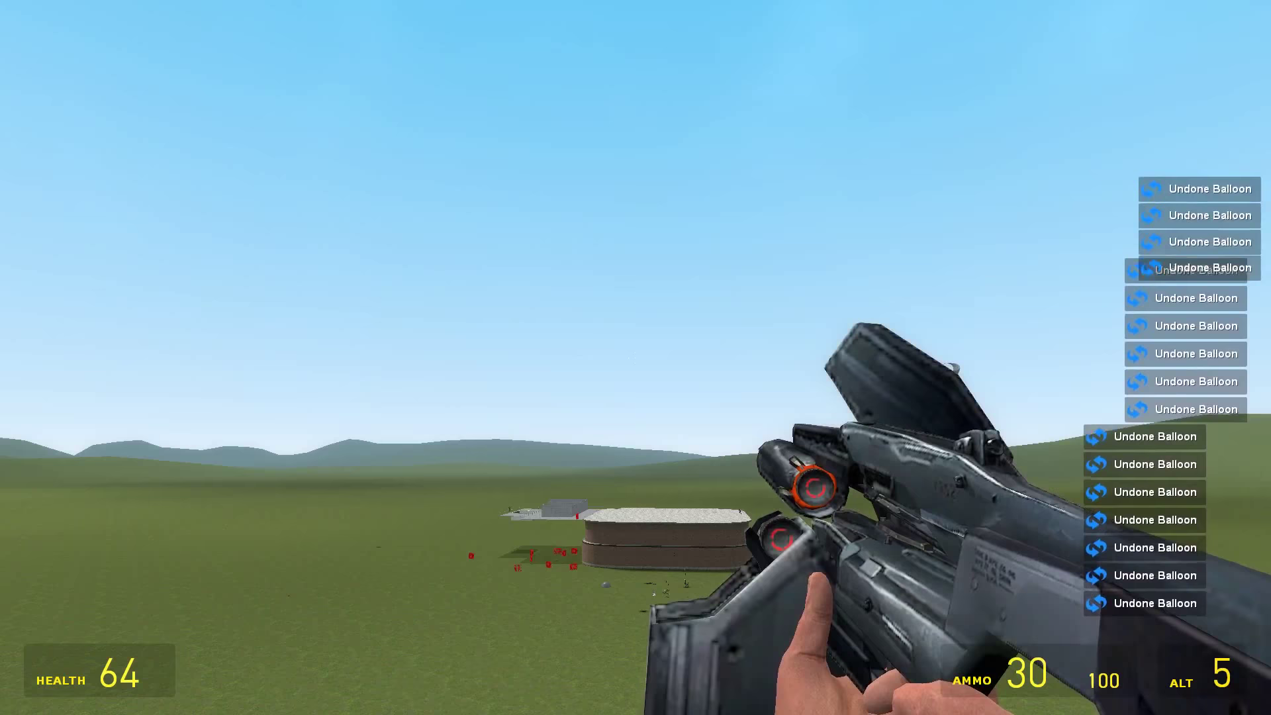
key(z)
key(z)
key(z)
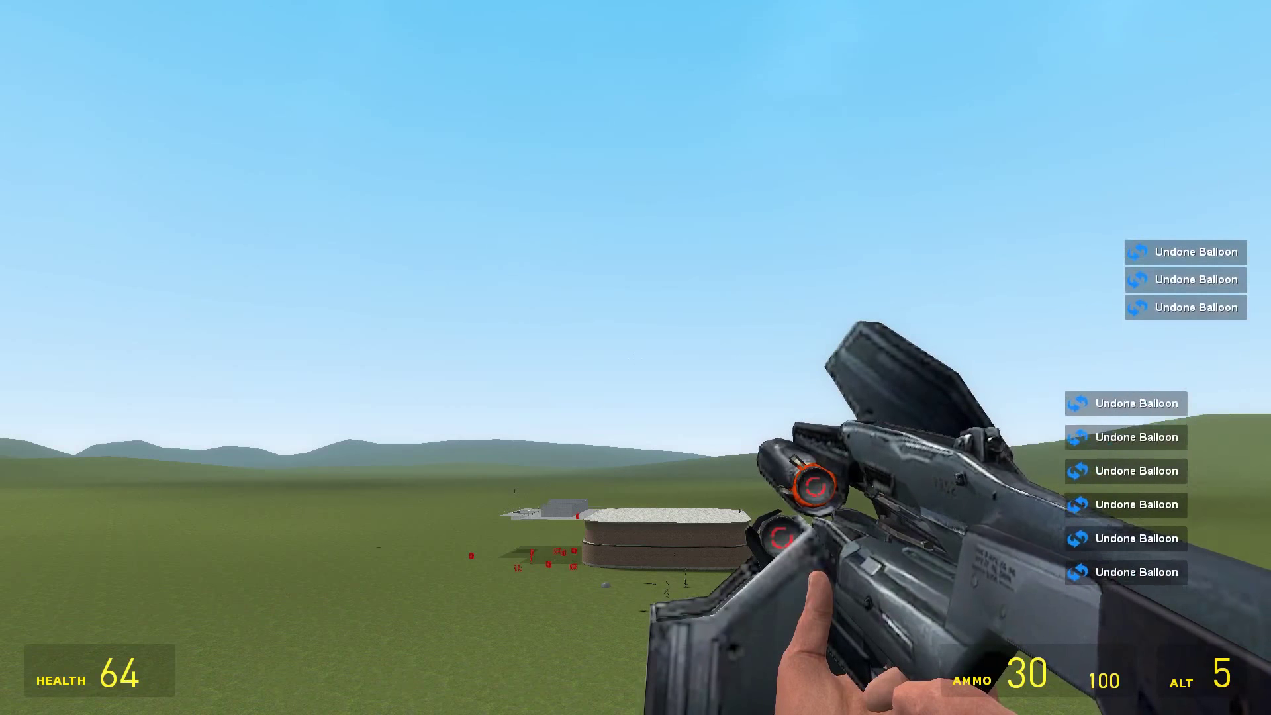
key(z)
key(z)
key(z)
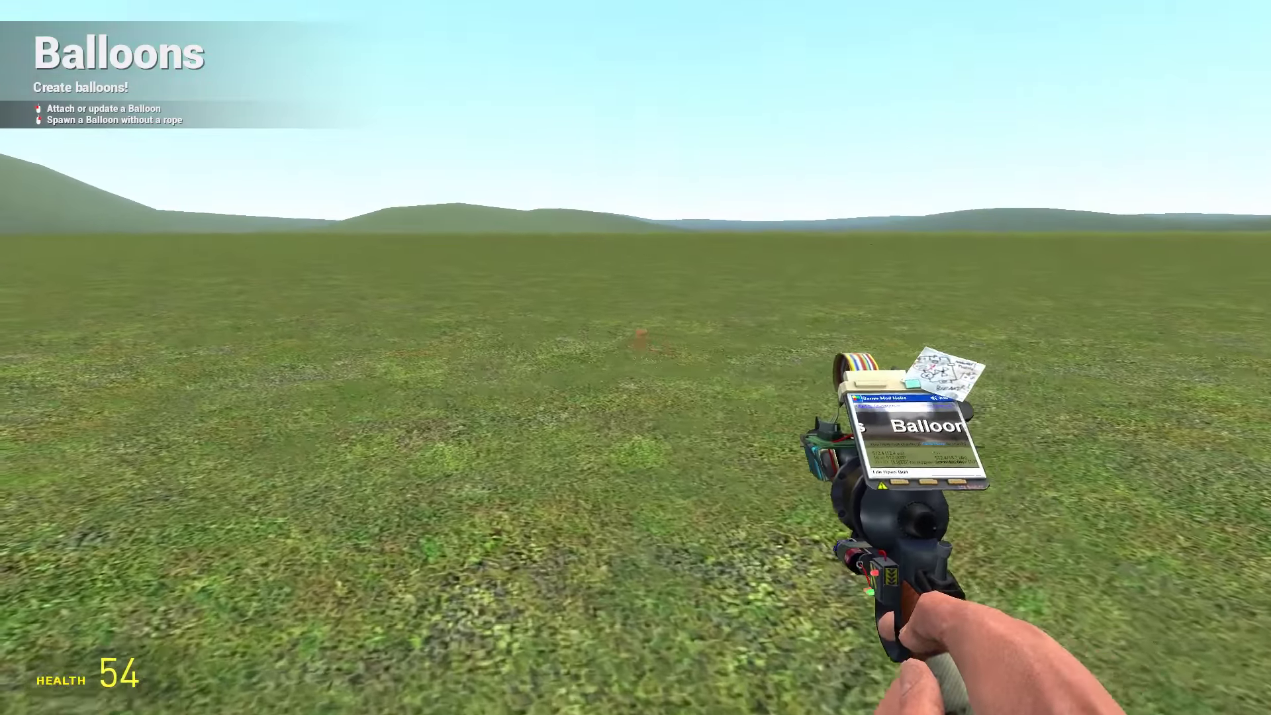
Step: Pick the face balloon in the spawn menu's Balloons settings, then ready the crossbow from slot 4
key(q)
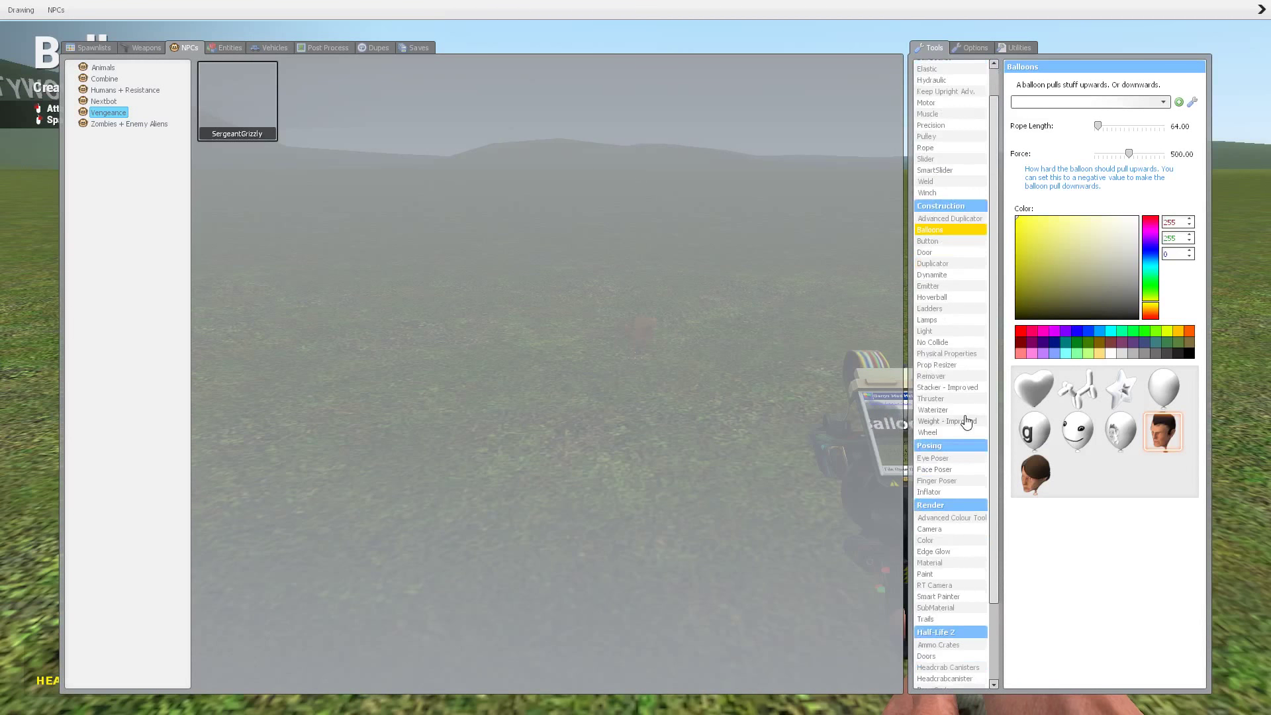
key(q)
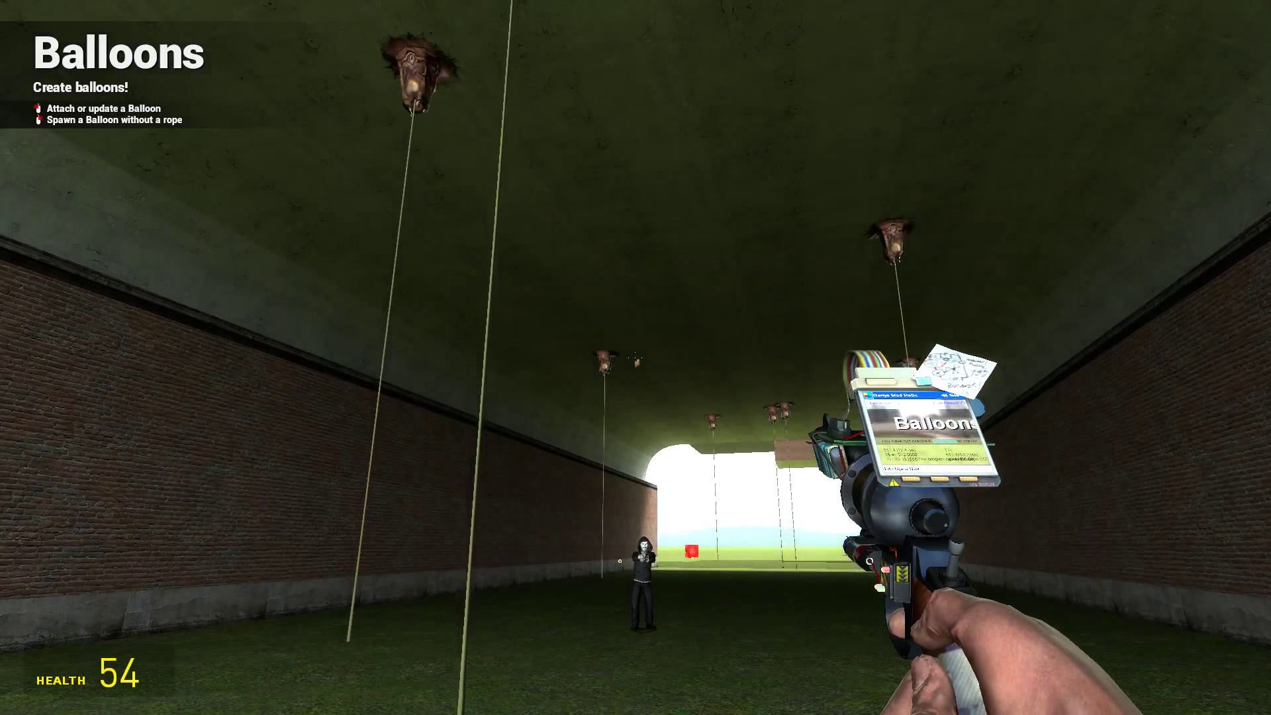
key(4)
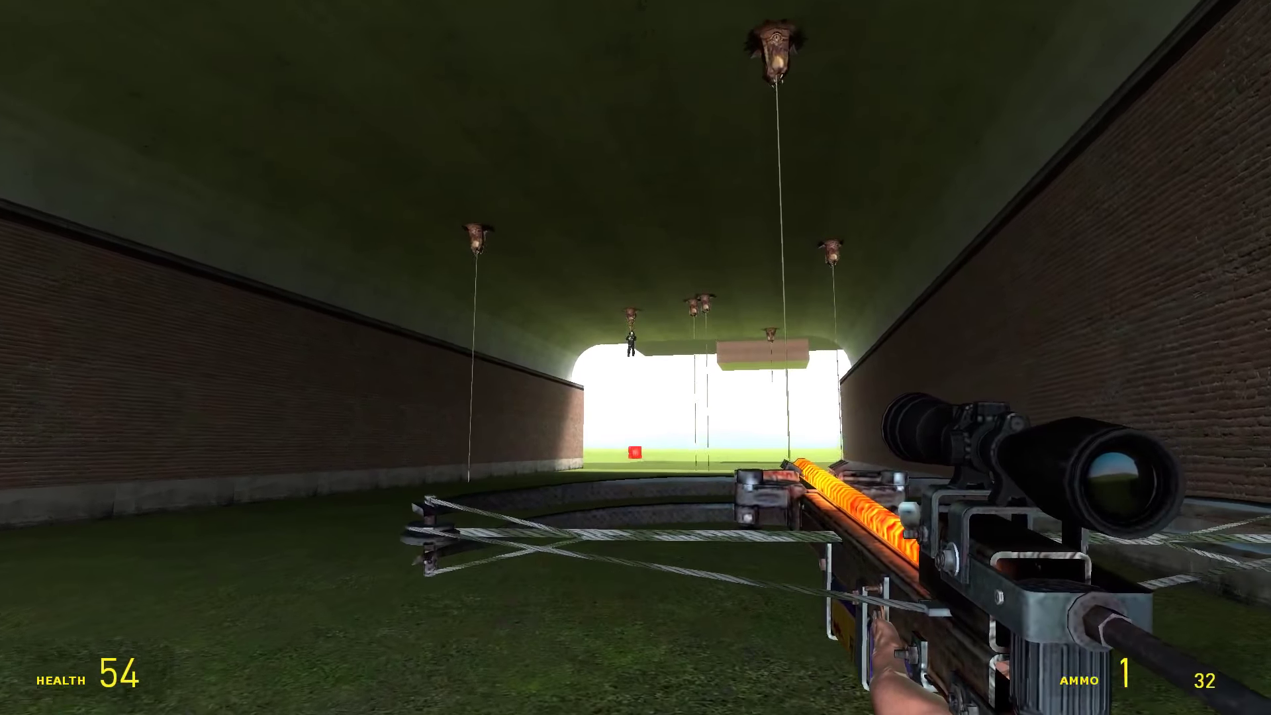
Step: Scope in and fire two crossbow bolts at the figure hanging from the balloons
right_click(636, 357)
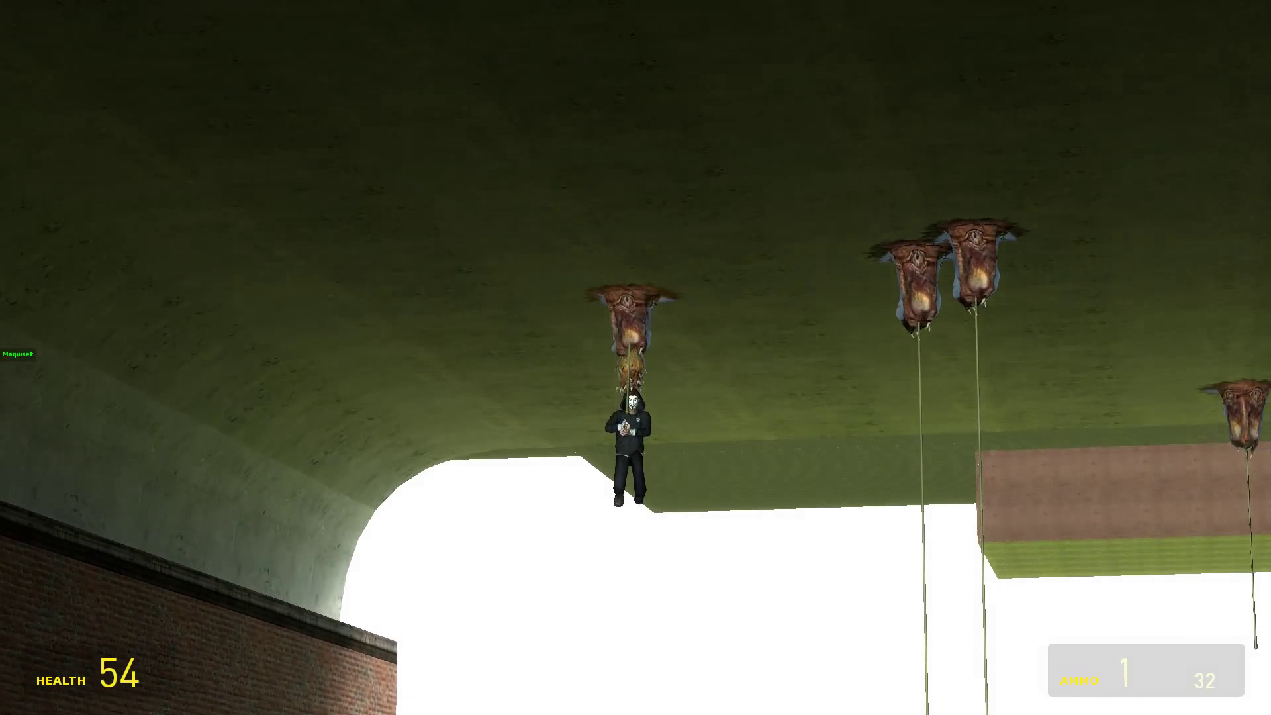
click(637, 357)
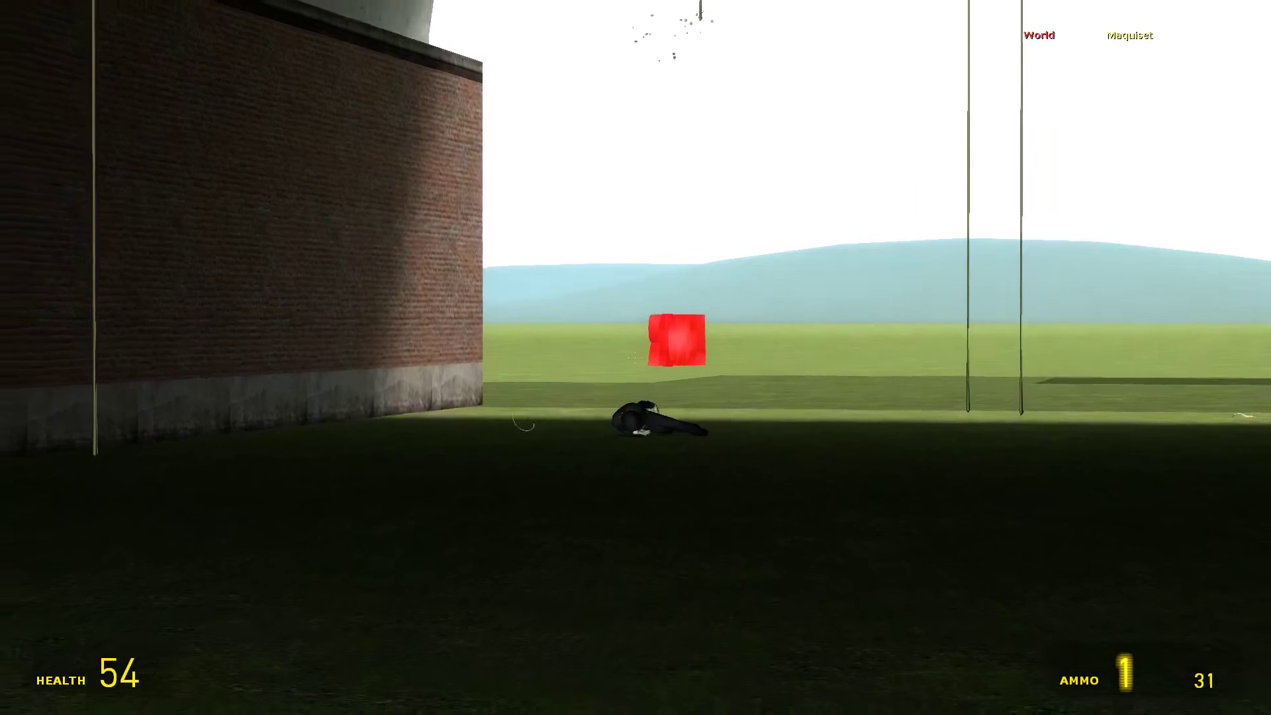
right_click(635, 357)
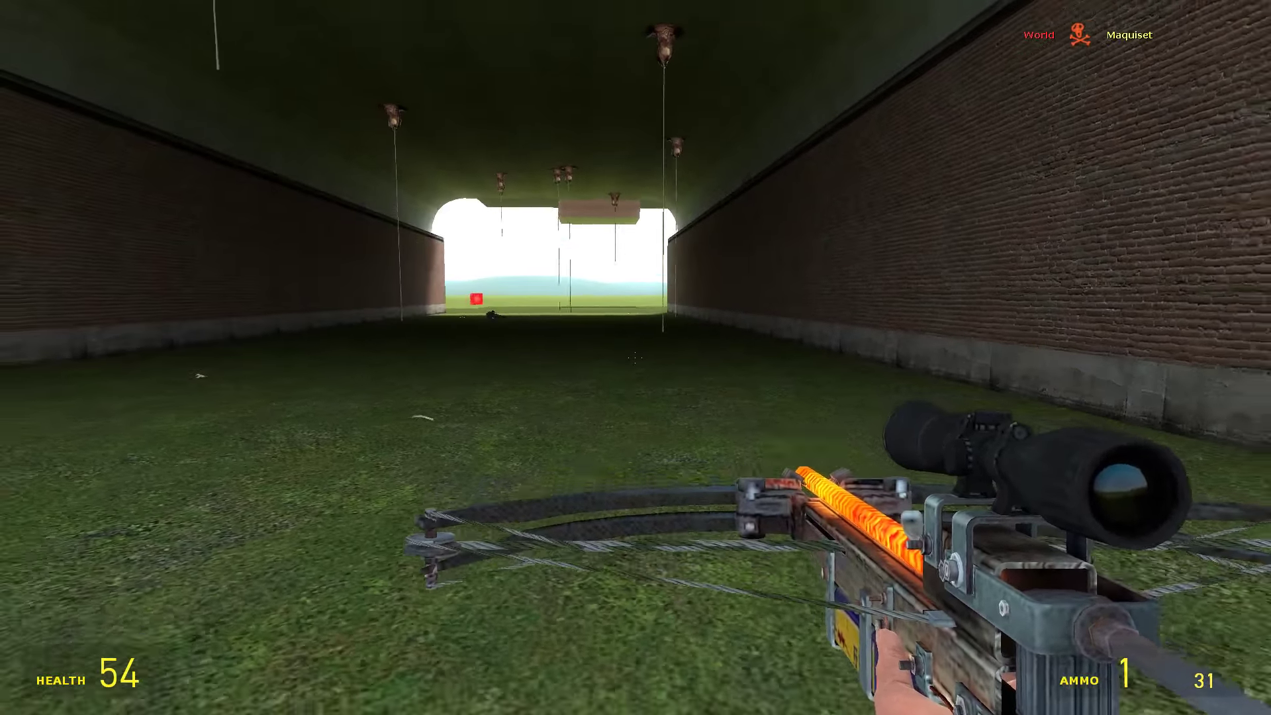
click(636, 358)
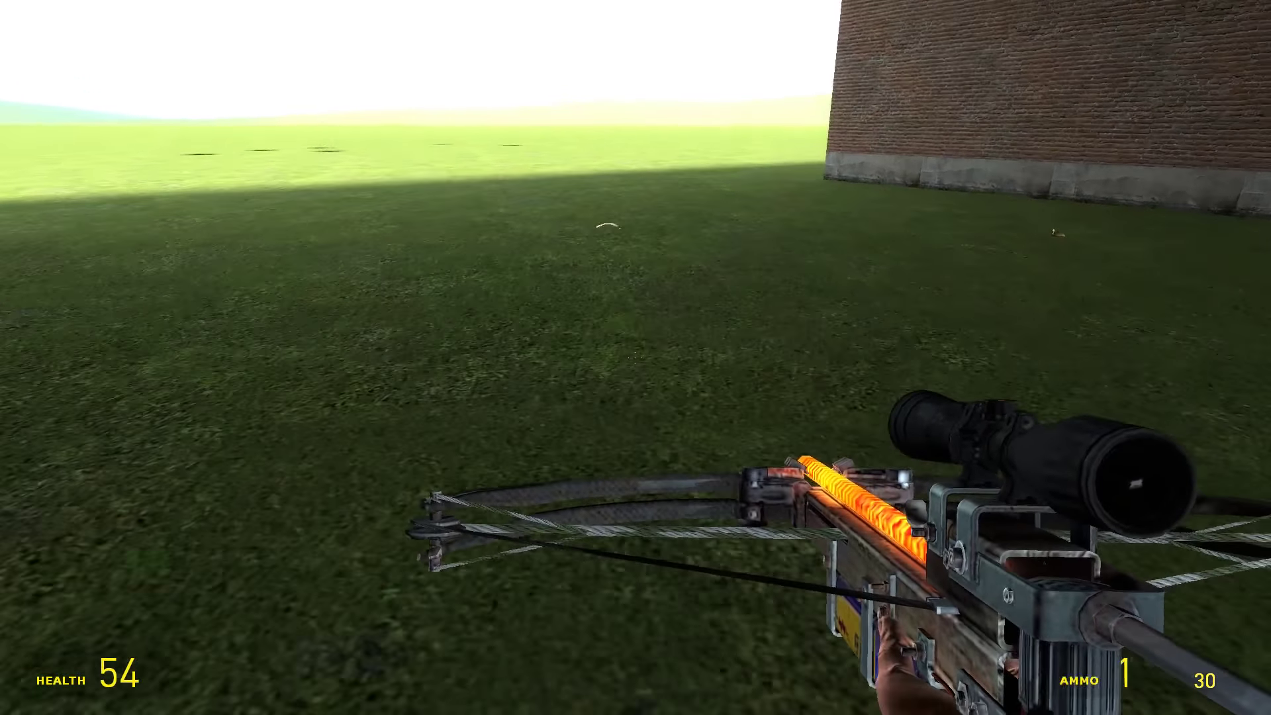
Step: Noclip over the round brick building to hover above the grey walled structure
key(w)
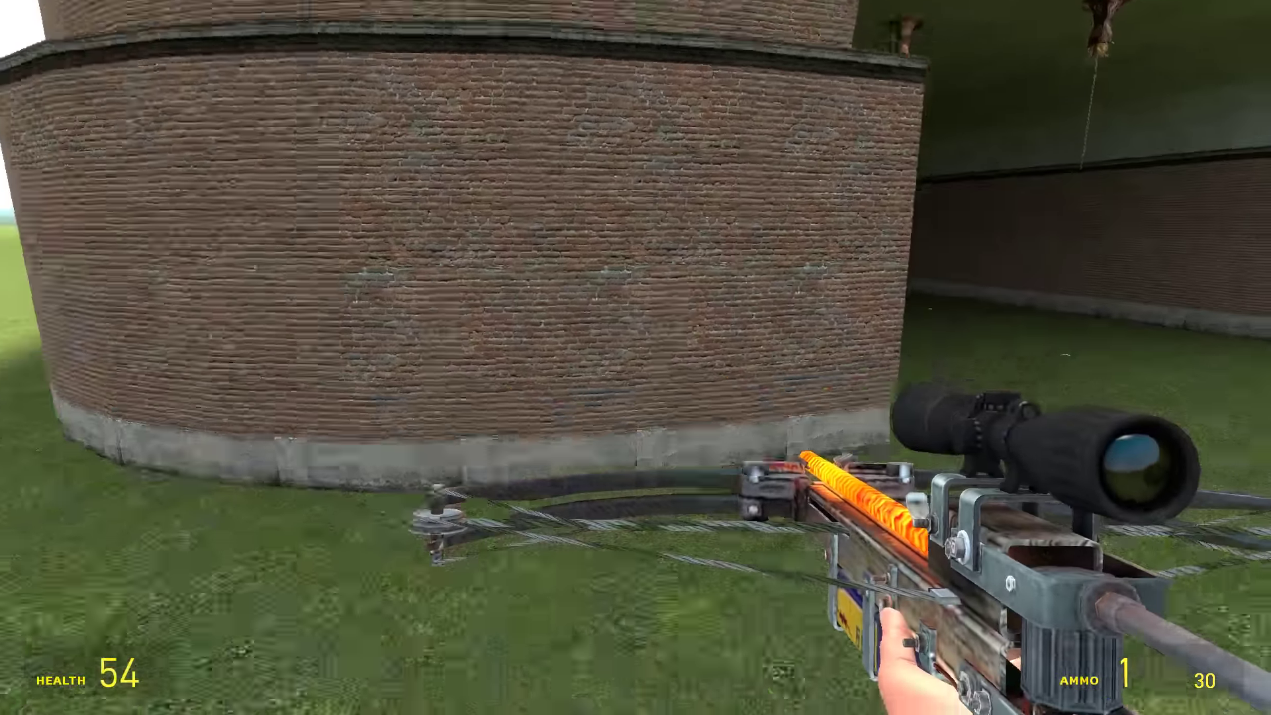
key(w)
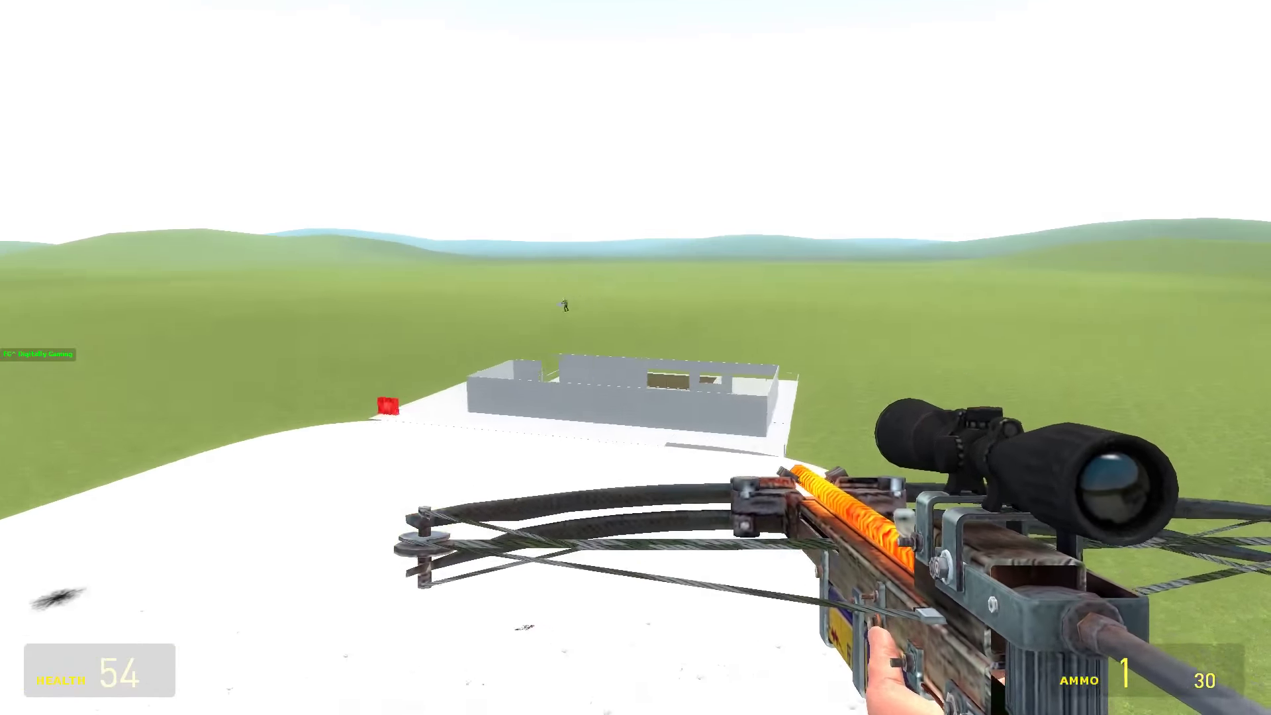
key(w)
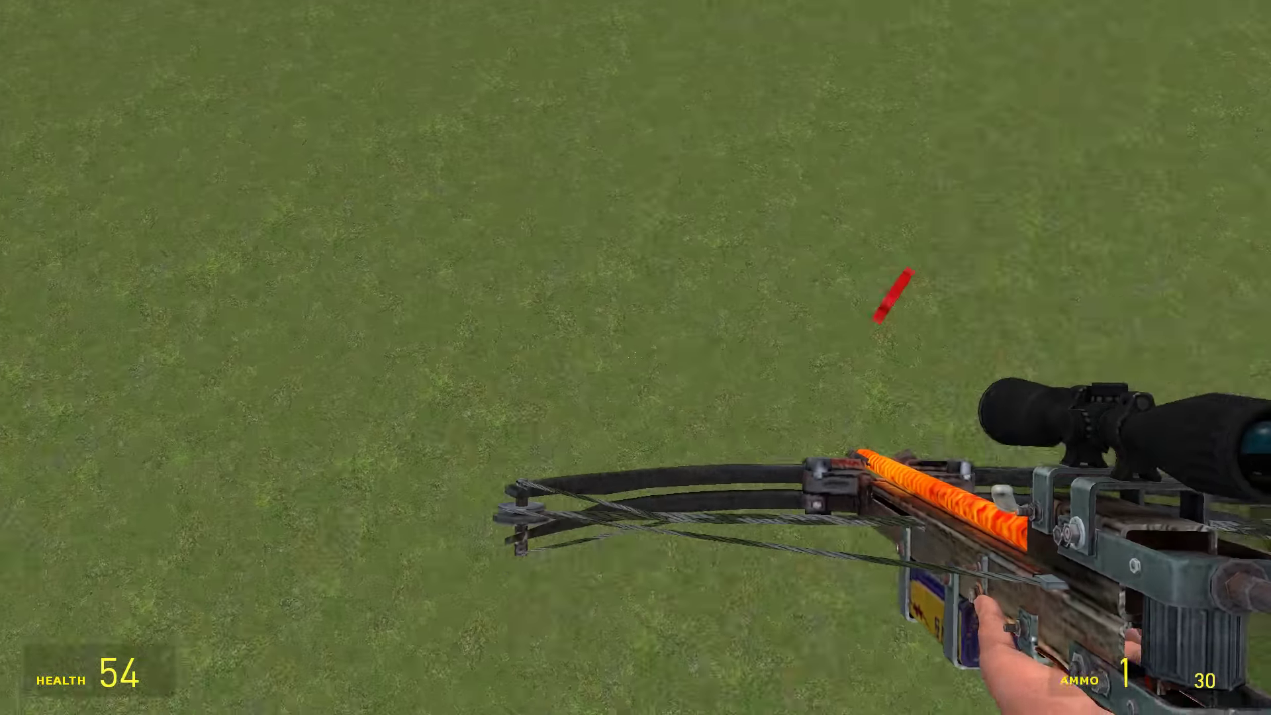
key(w)
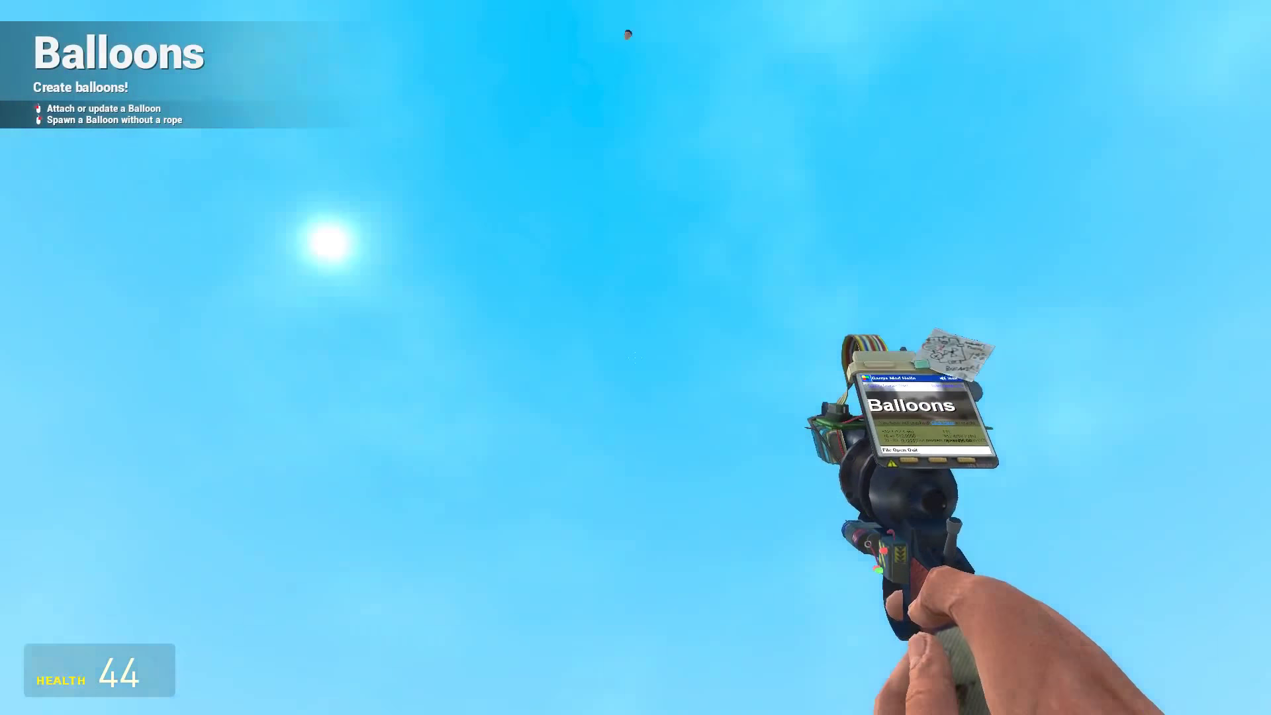
scroll(635, 358, up, 1)
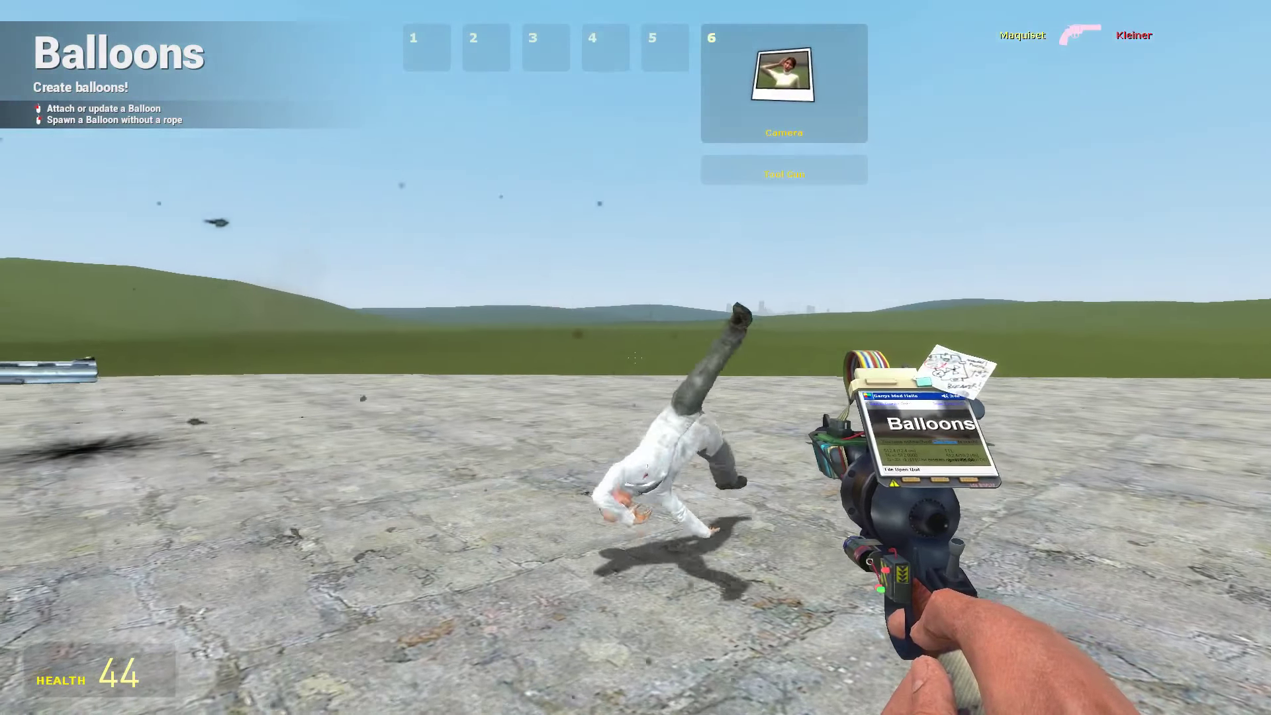
scroll(636, 358, down, 1)
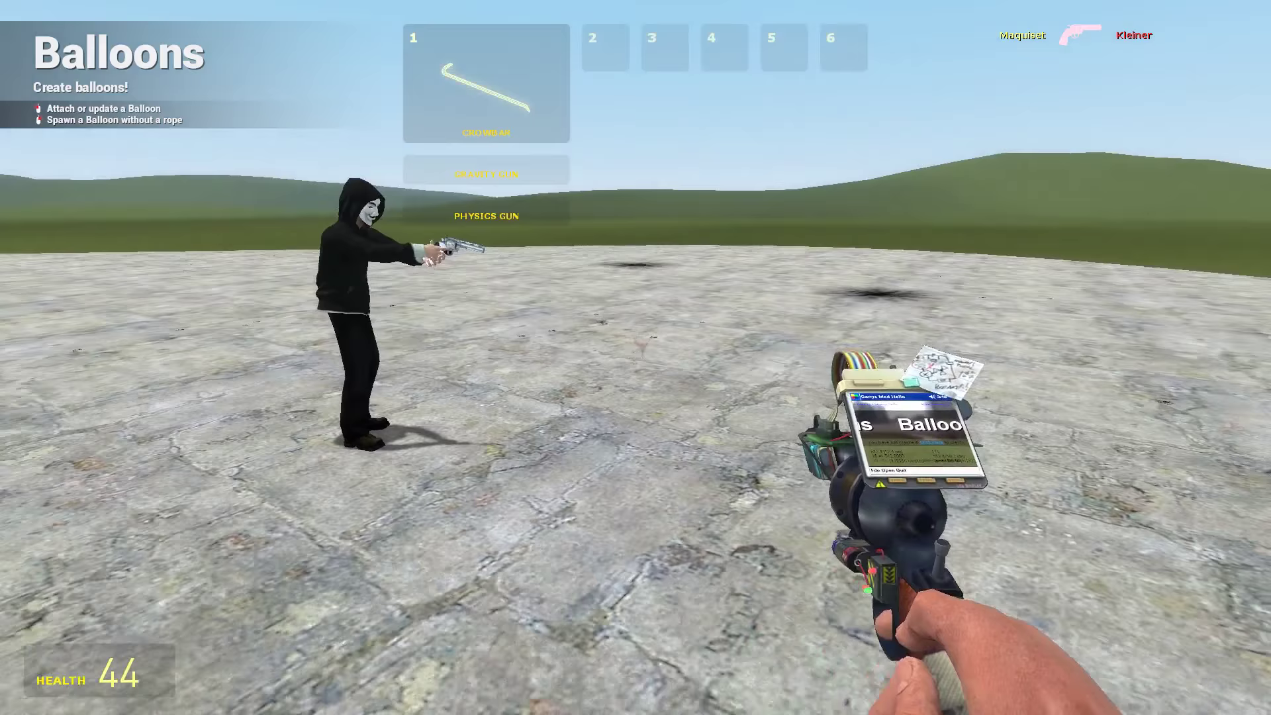
Step: Swap the balloon tool for the crowbar from slot 1
click(636, 358)
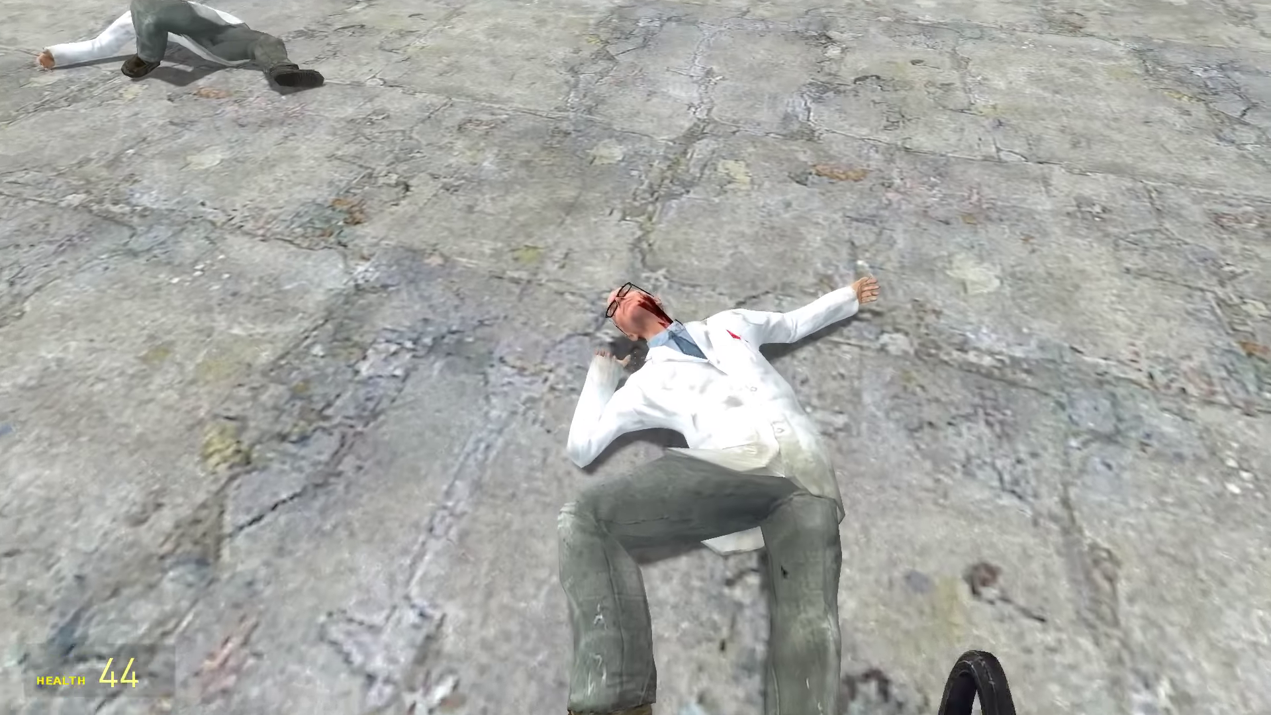
Step: Hit the scientist with the crowbar
click(636, 358)
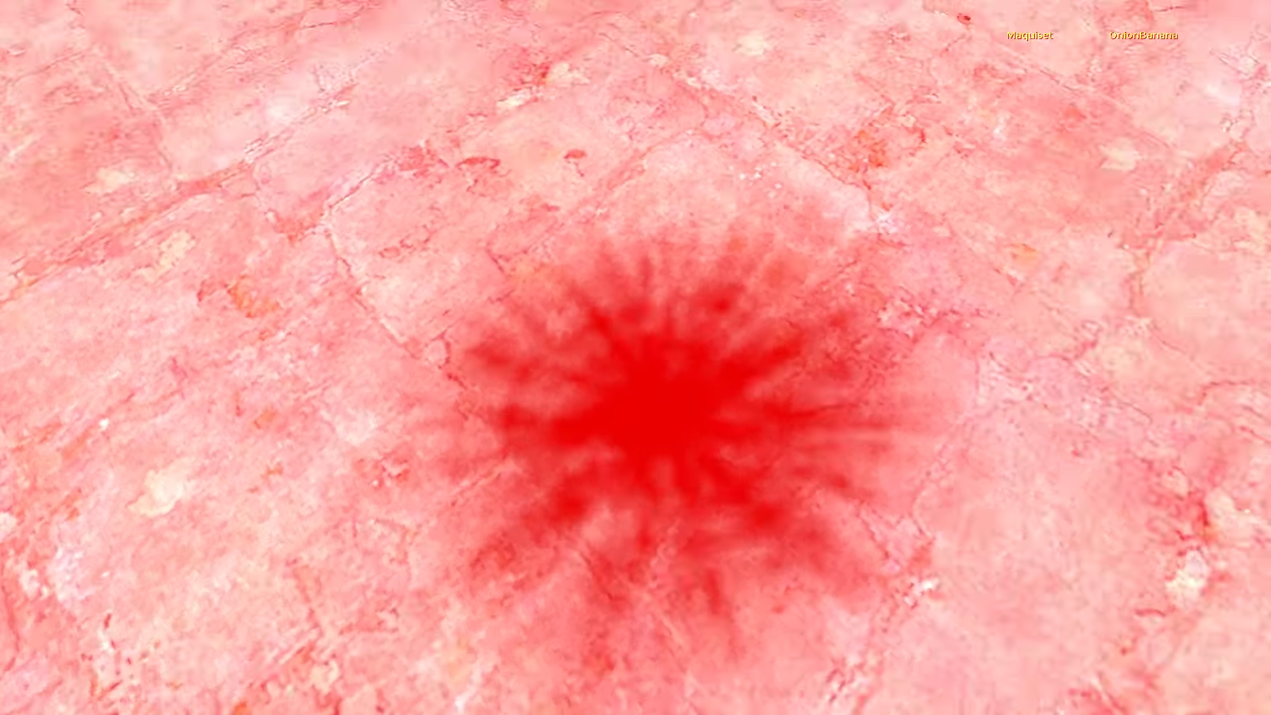
Step: Respawn after being killed, spawning with the gravity gun
click(635, 358)
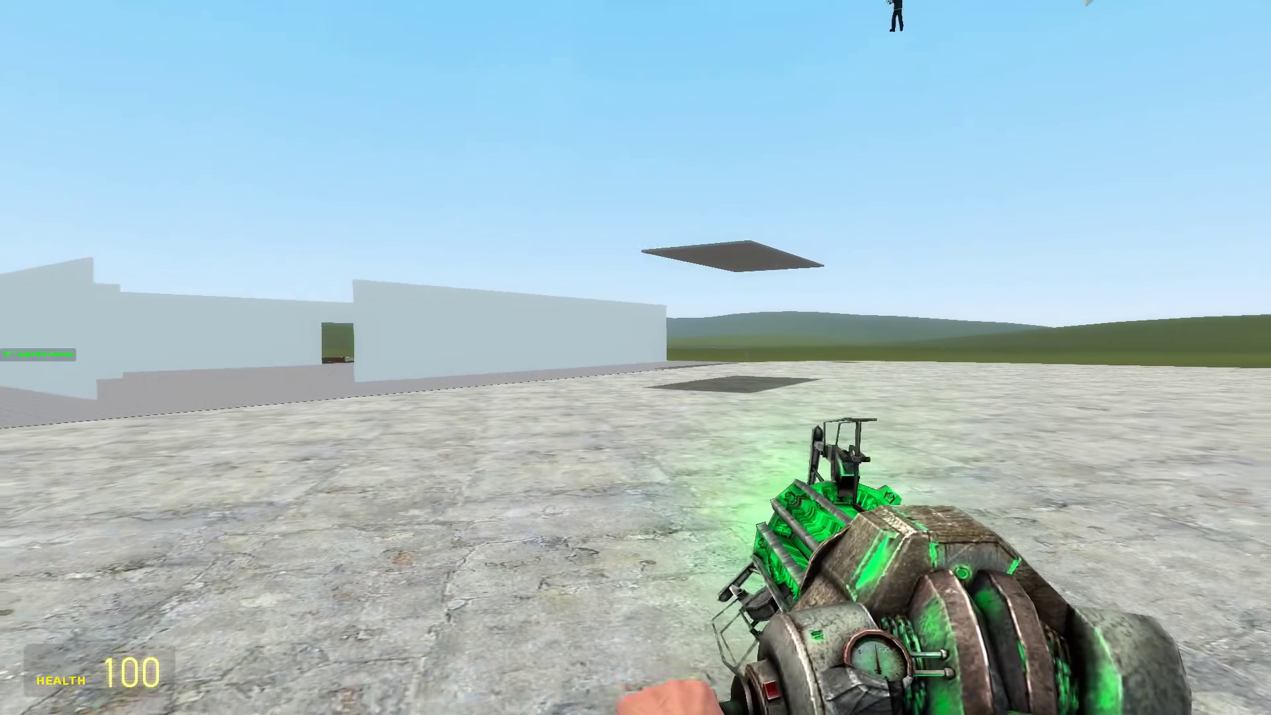
Step: Take out the crowbar and walk up to the half-built house and the masked player
click(636, 358)
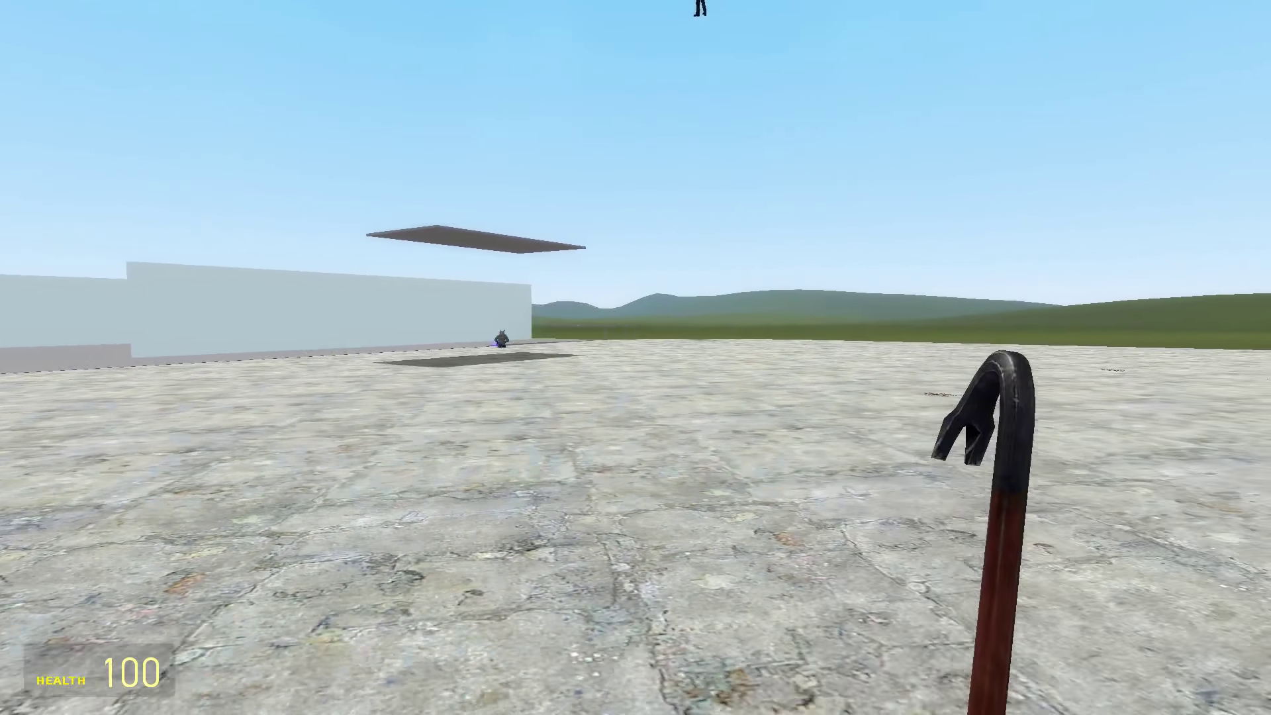
key(w)
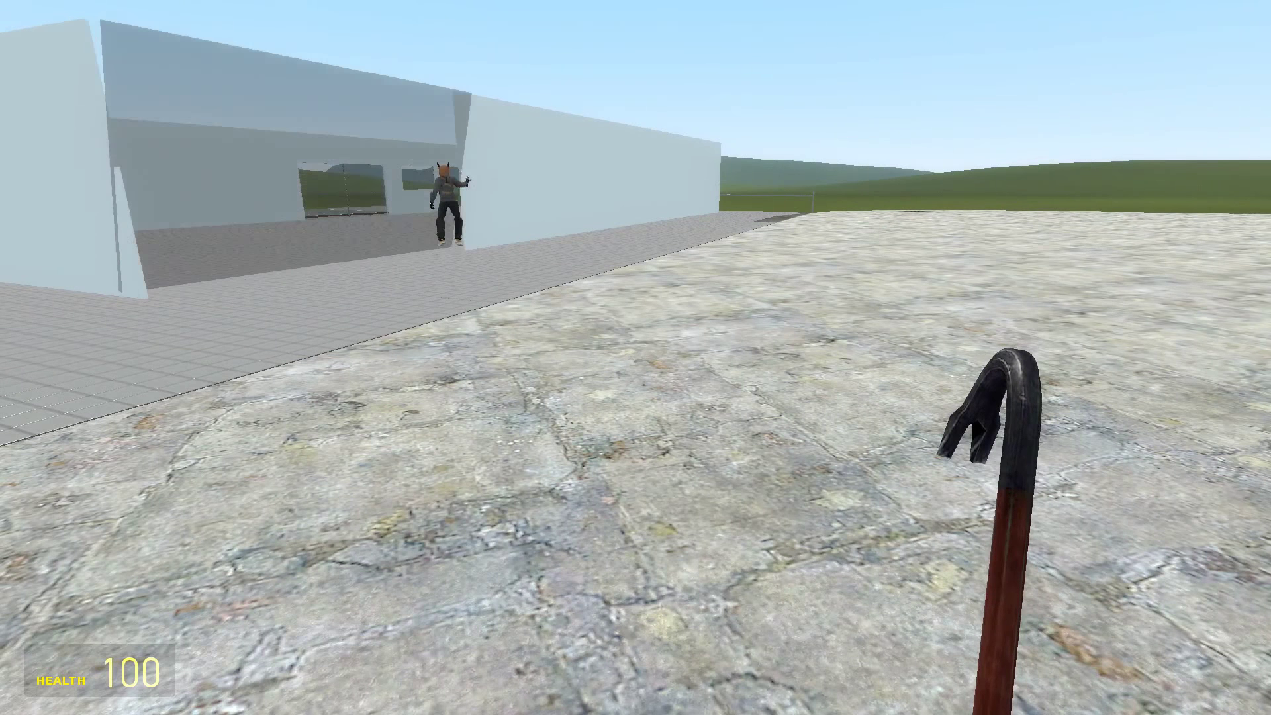
key(w)
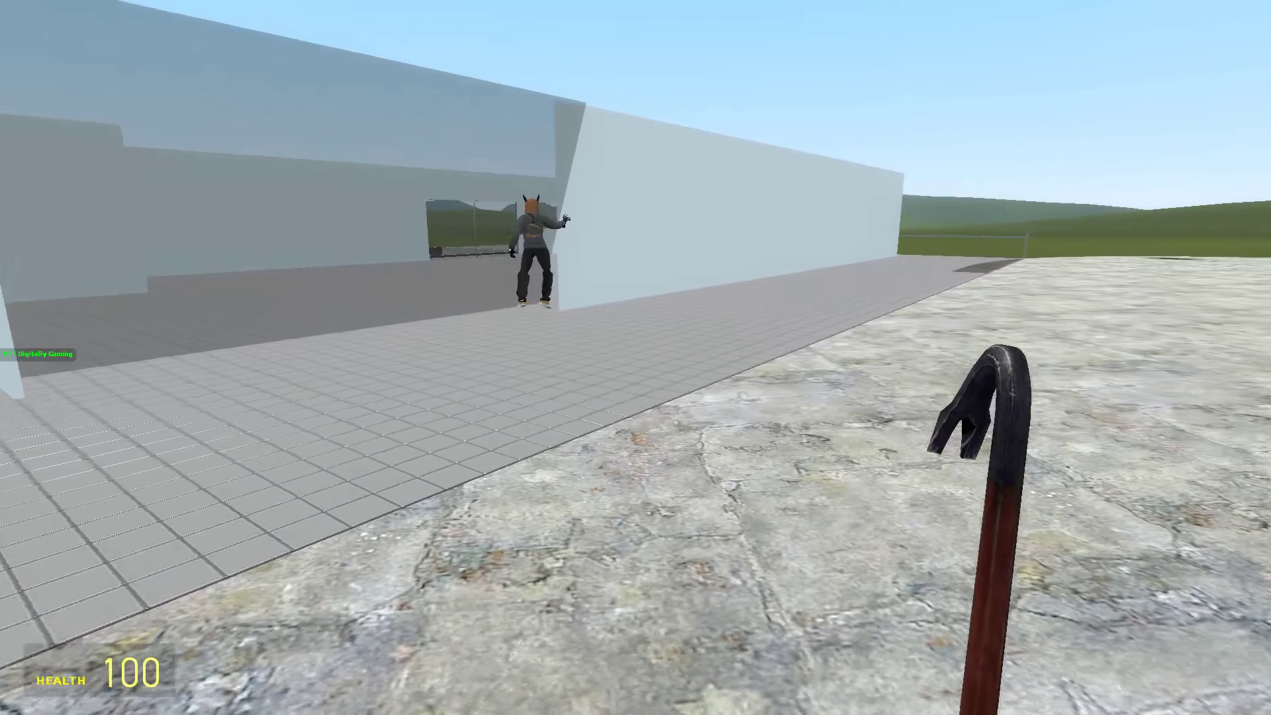